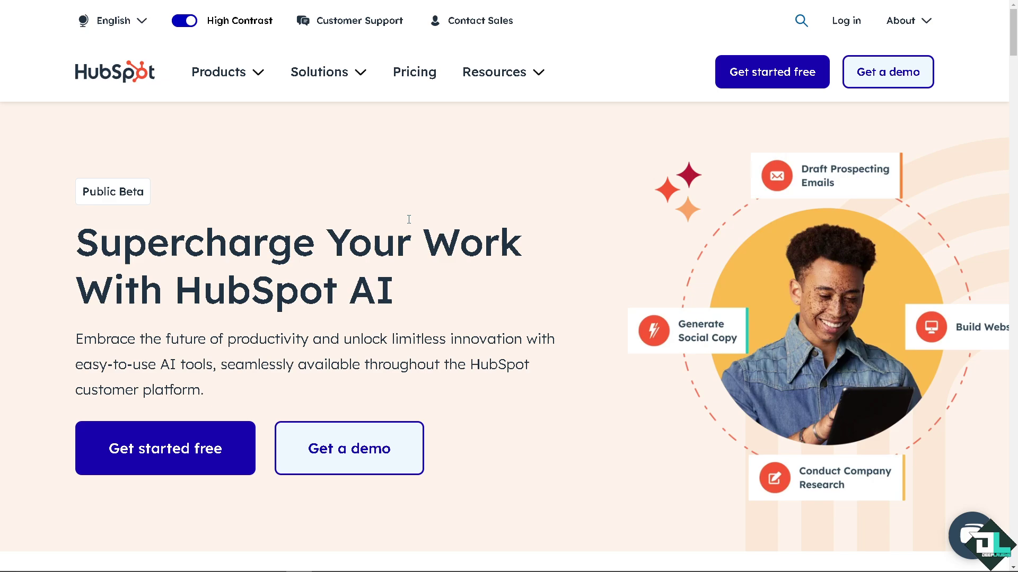
Step: Sign in to HubSpot with the login remembered on this device
click(835, 32)
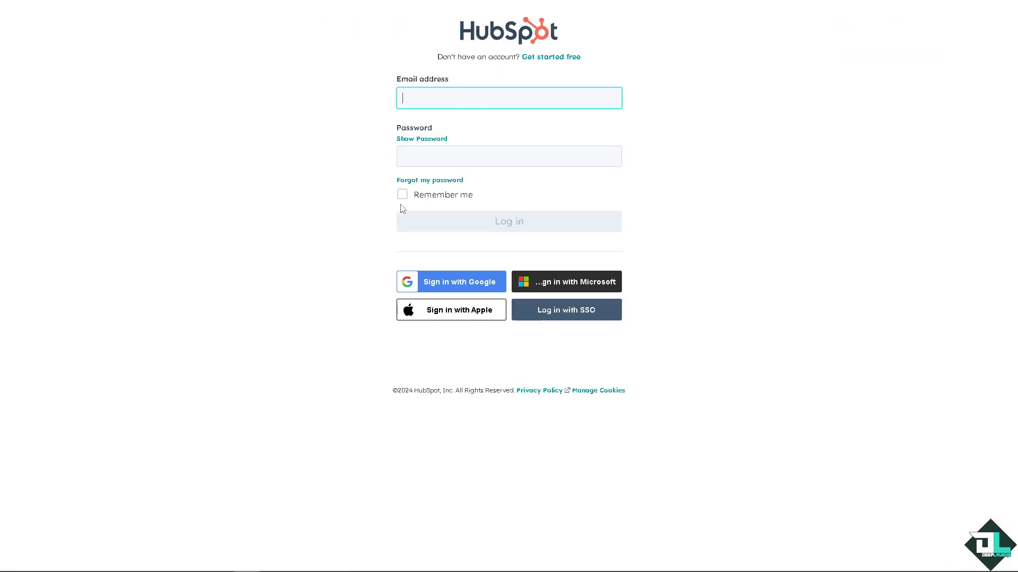
click(403, 195)
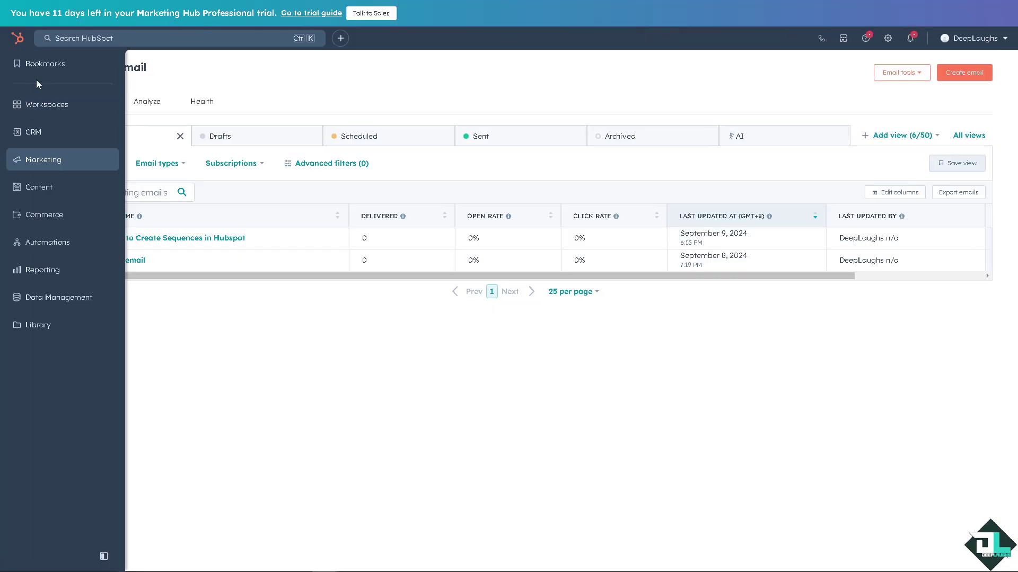
Step: Go to Sequences under Automations in the left sidebar
click(63, 243)
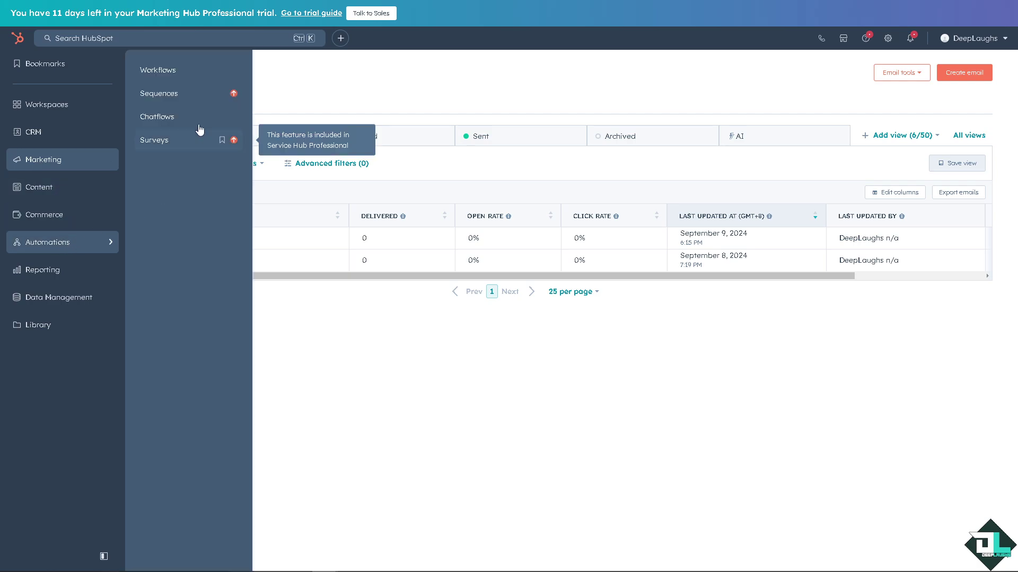
click(176, 100)
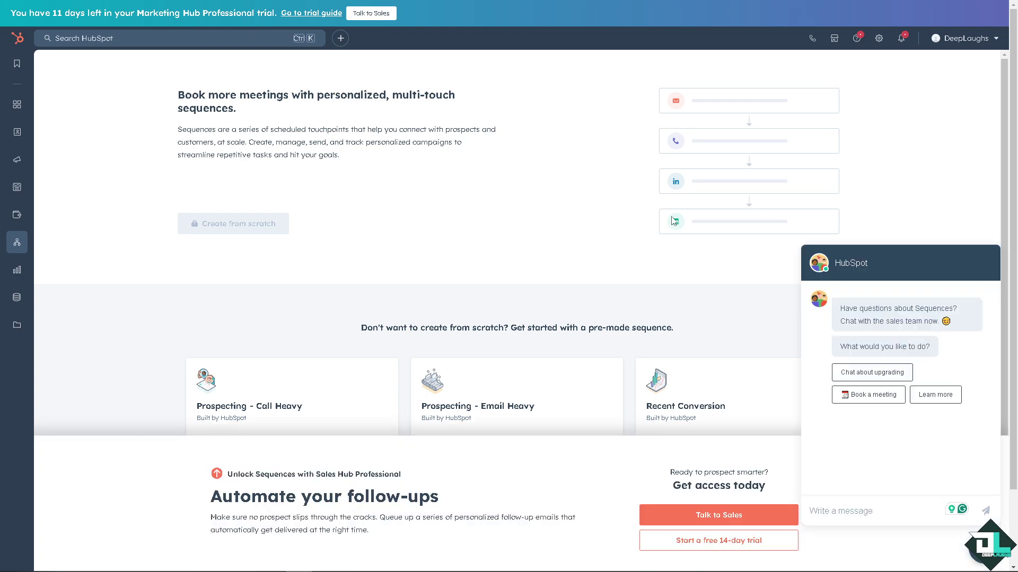
Step: Dismiss the chat widget and start the free 14-day Sales Hub Professional trial
click(974, 553)
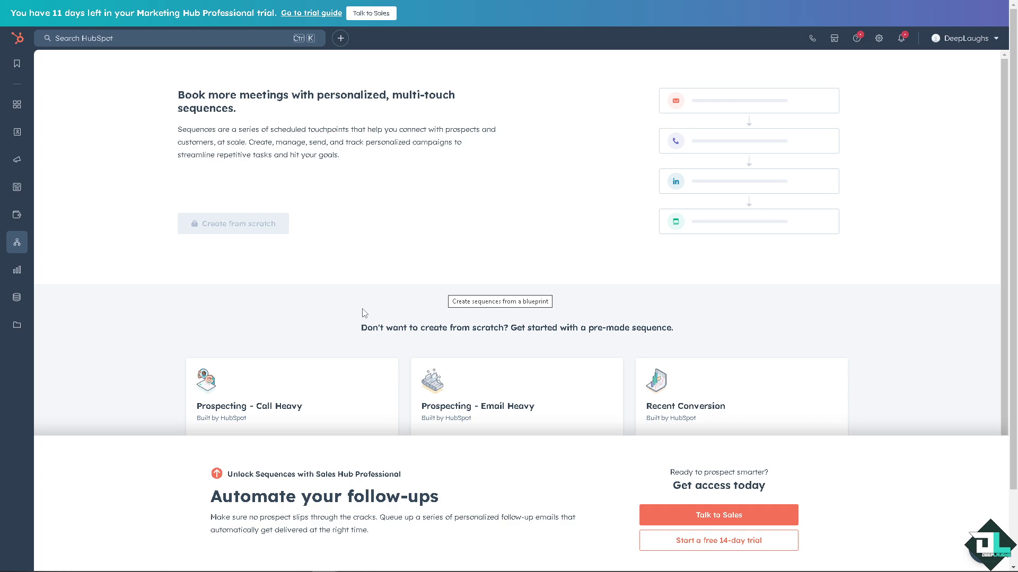
click(676, 541)
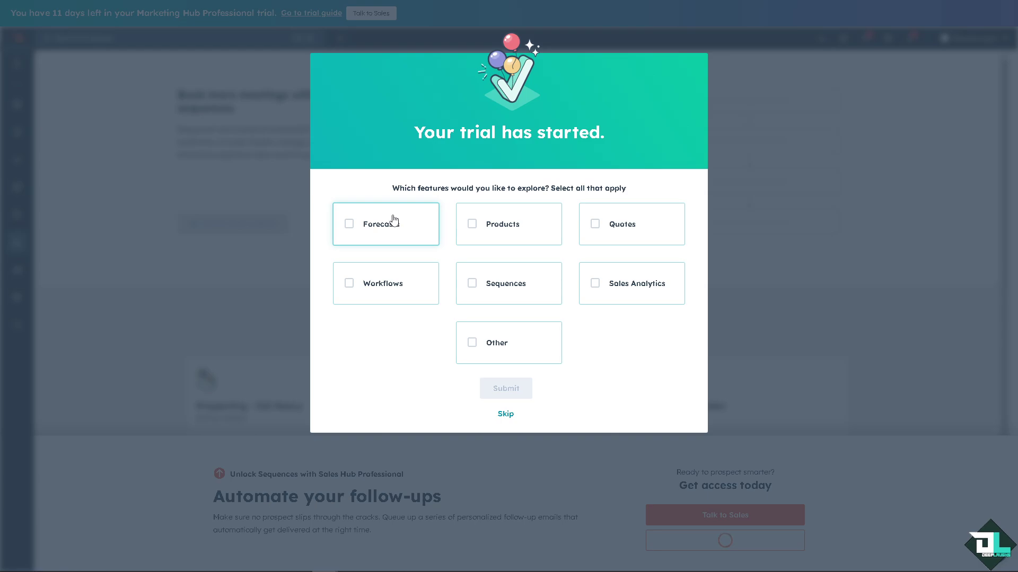
Step: Choose Sequences (not Workflows) as the feature to explore, submit, and continue past the welcome
click(349, 285)
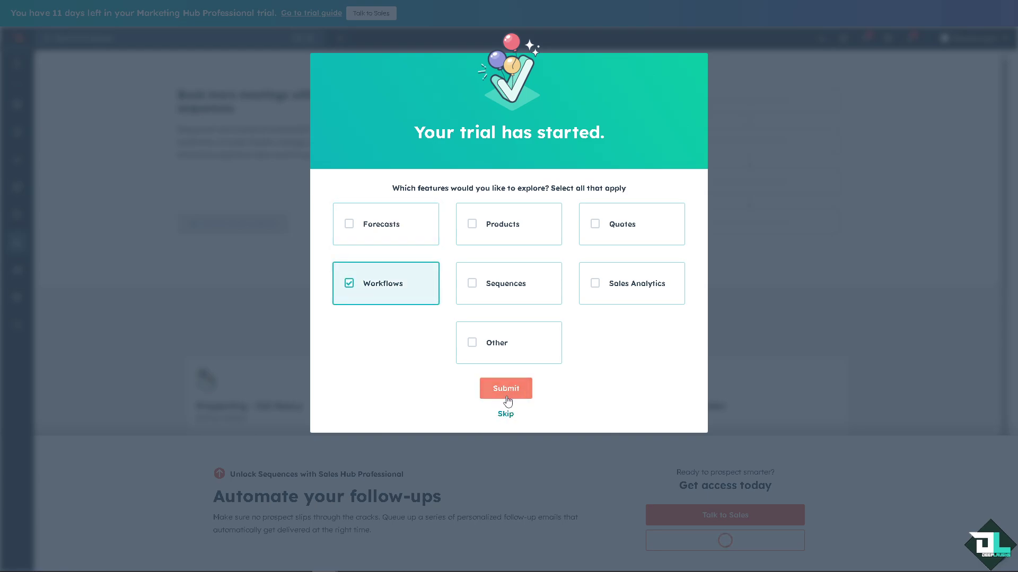
click(361, 296)
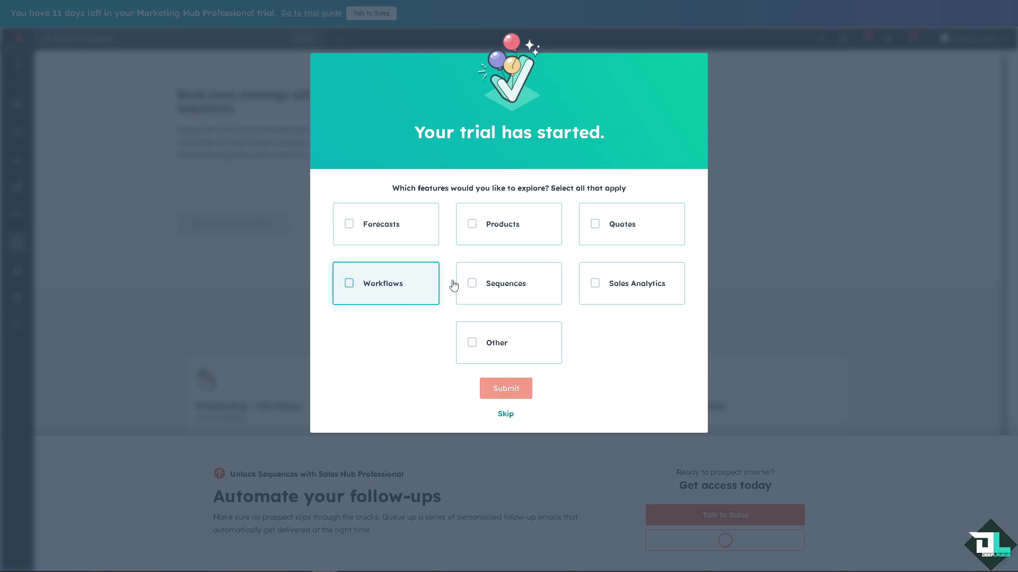
click(477, 291)
click(507, 390)
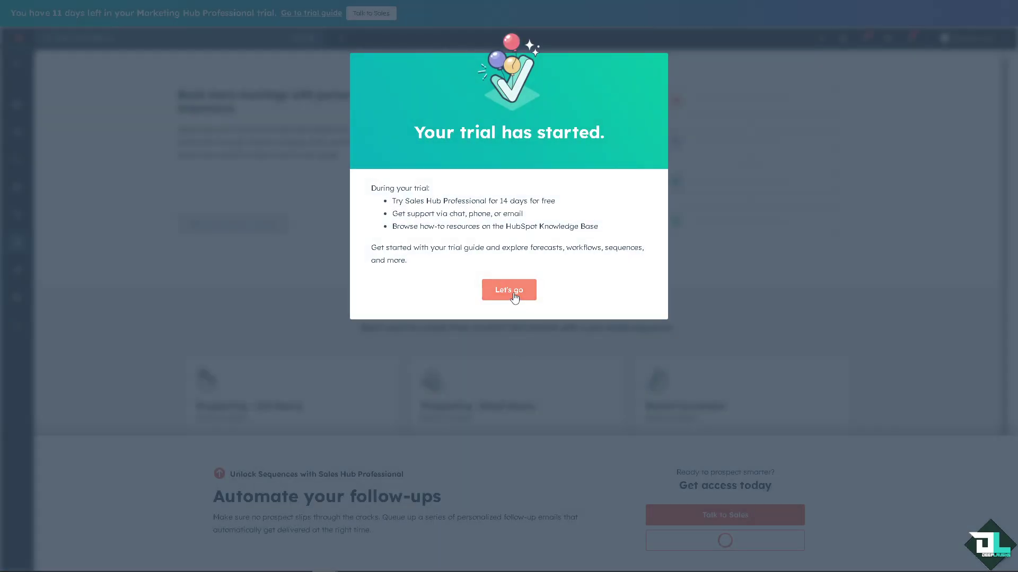
click(514, 297)
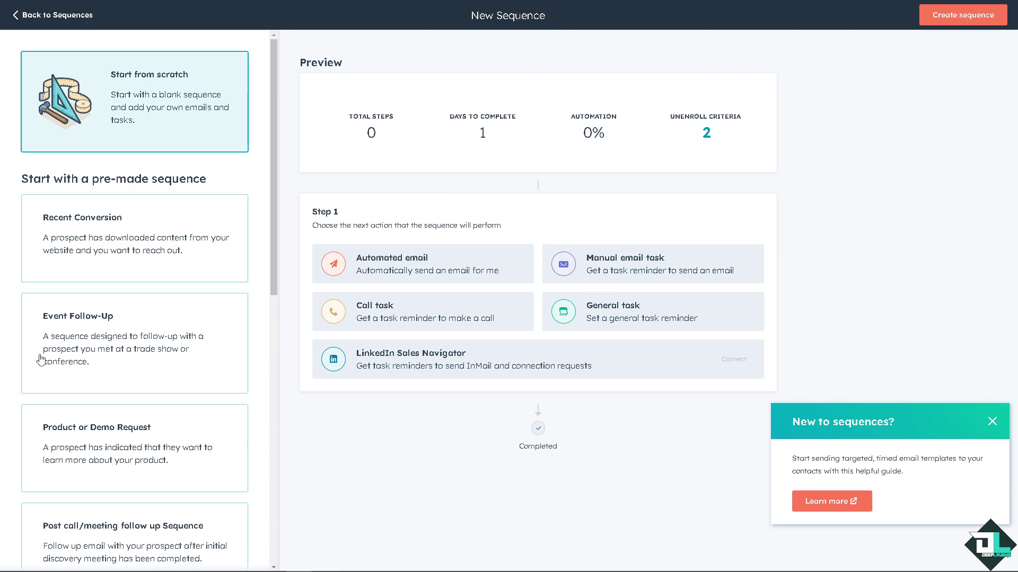
scroll(143, 342, down, 3)
scroll(141, 340, up, 2)
scroll(142, 340, up, 1)
Step: Dismiss the 'New to sequences?' introduction popup in the builder
click(992, 422)
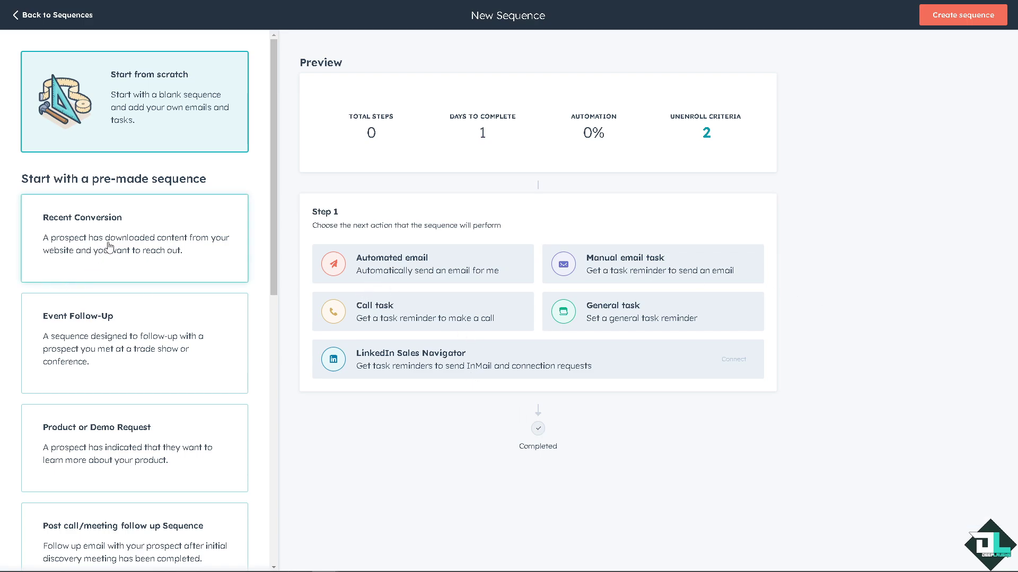
scroll(108, 247, down, 2)
scroll(108, 247, down, 3)
scroll(109, 248, down, 1)
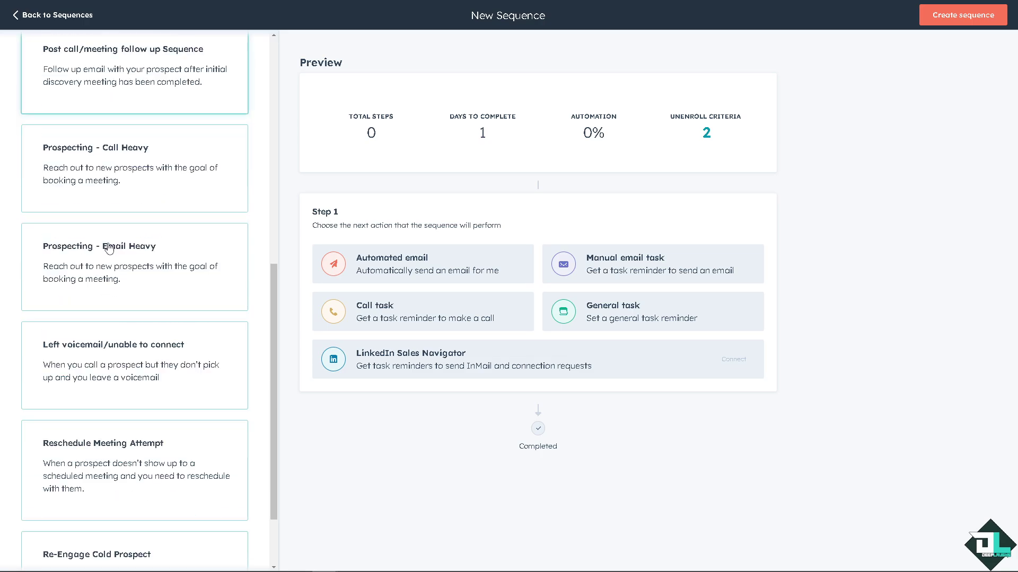
scroll(109, 247, down, 1)
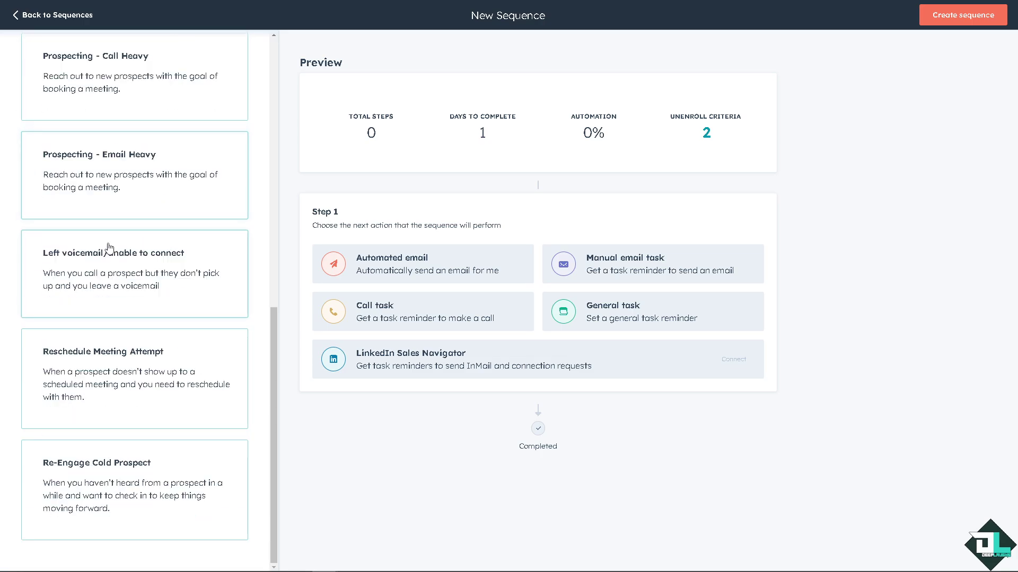
Step: Select the Re-Engage Cold Prospect template for the new sequence
click(88, 473)
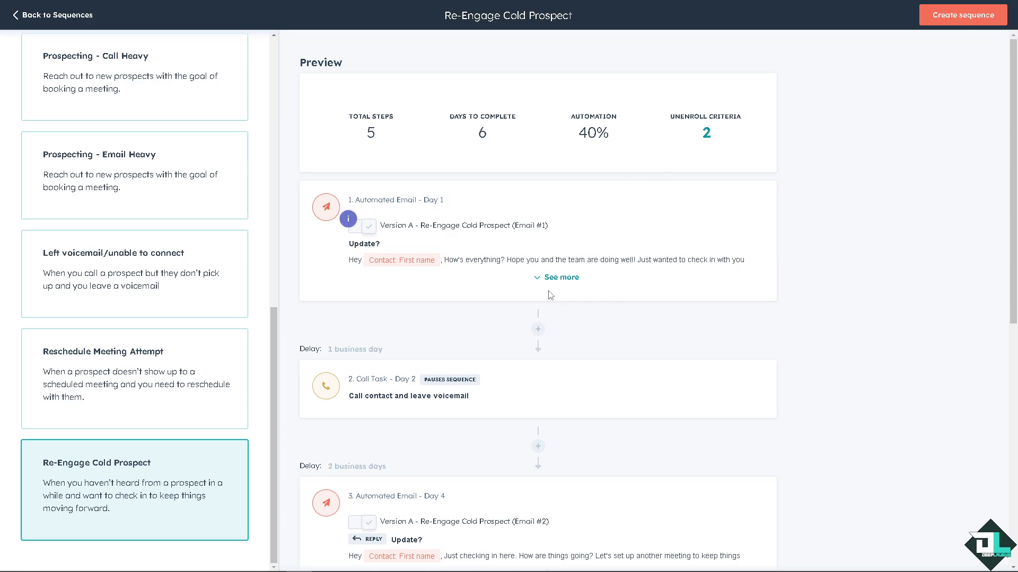
scroll(535, 347, down, 4)
scroll(525, 351, down, 1)
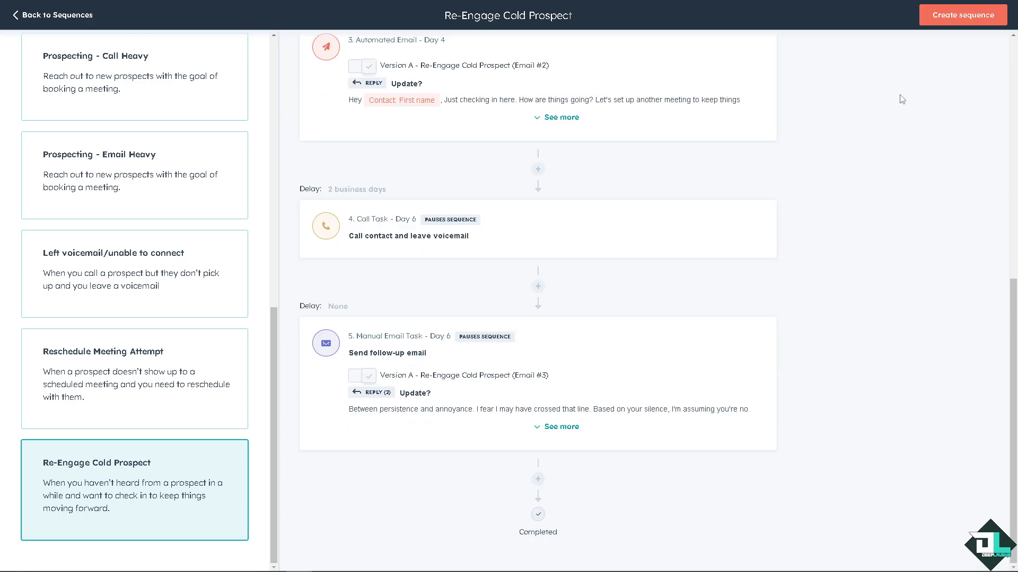
Step: Create the Re-Engage Cold Prospect sequence from the template
click(953, 11)
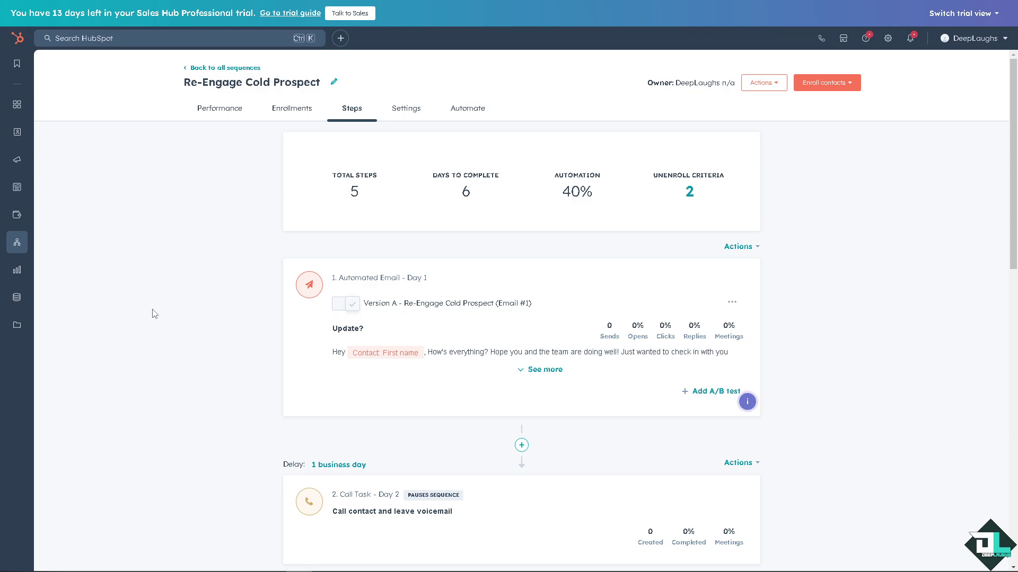
scroll(159, 313, down, 2)
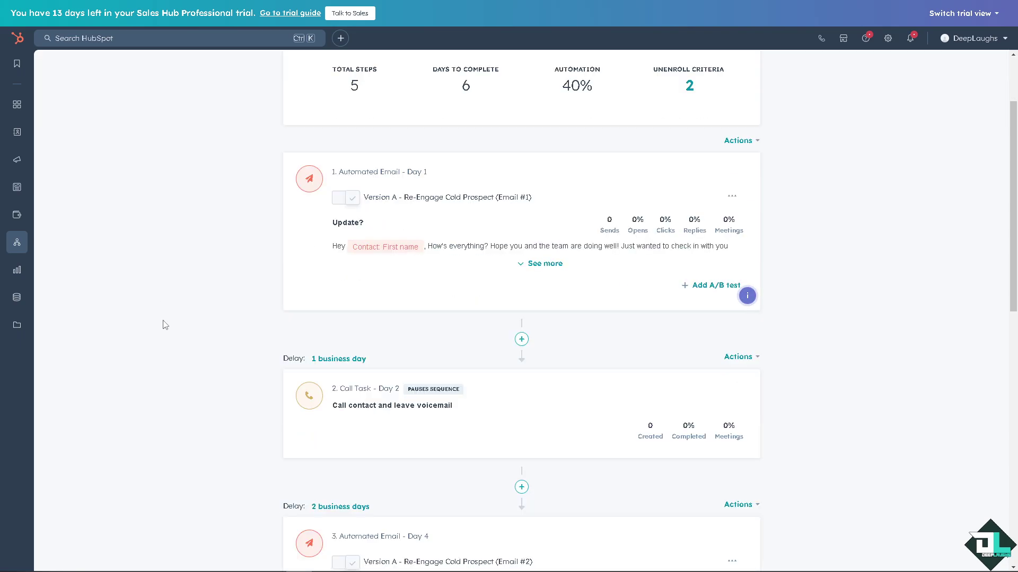
scroll(164, 324, down, 2)
scroll(163, 324, down, 3)
scroll(164, 325, down, 3)
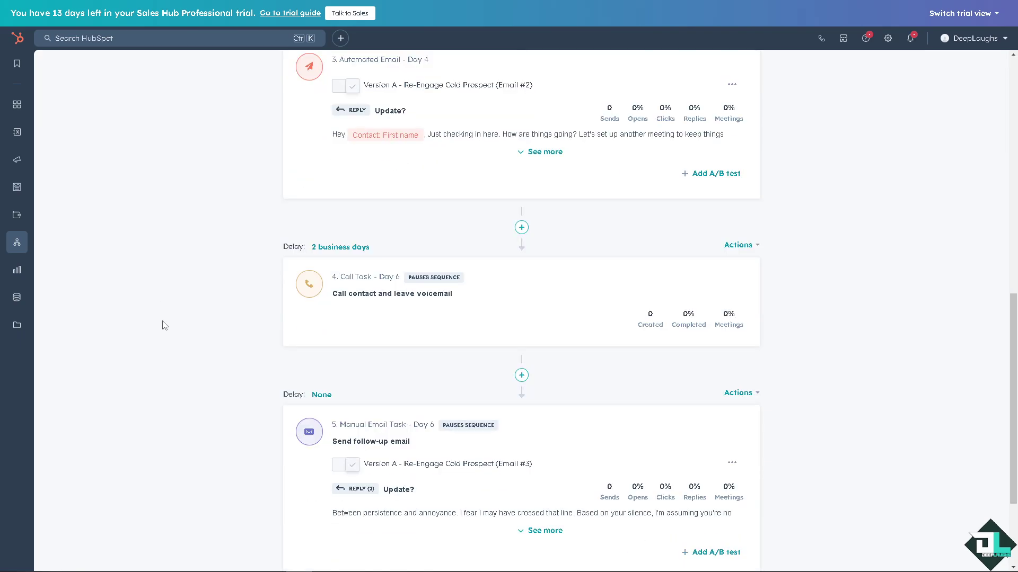